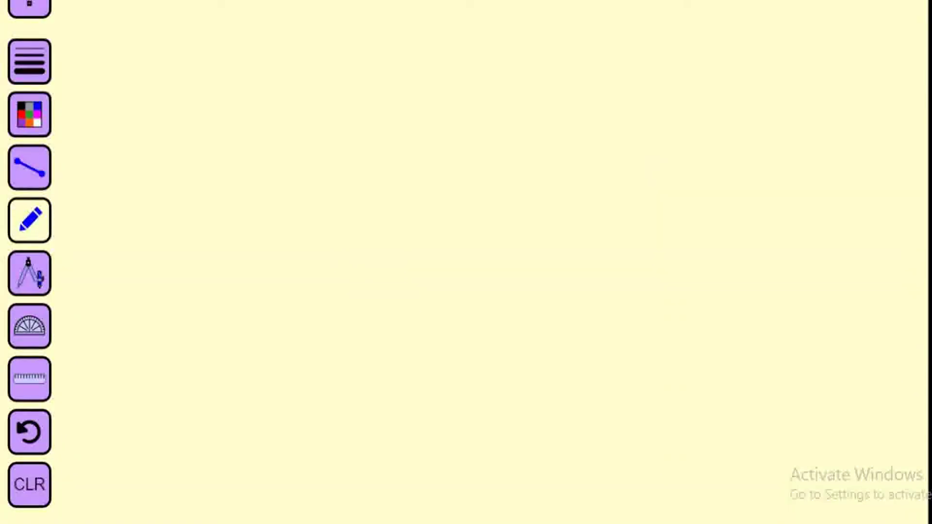
Draw a blue 5-unit horizontal segment along the ruler and label it with endpoints A and B and the length 5.
left_click(24, 384)
mouse_move(484, 523)
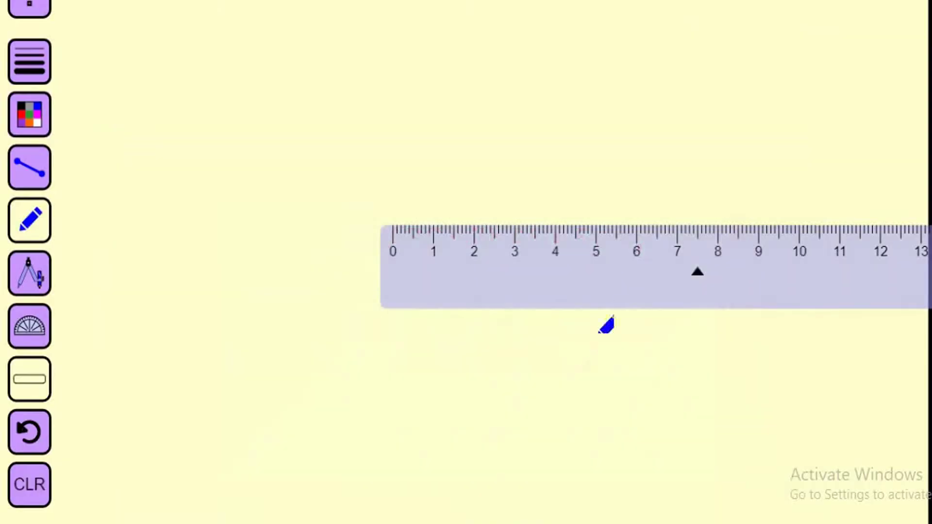
left_click_drag(574, 301, 299, 389)
left_click_drag(431, 404, 471, 393)
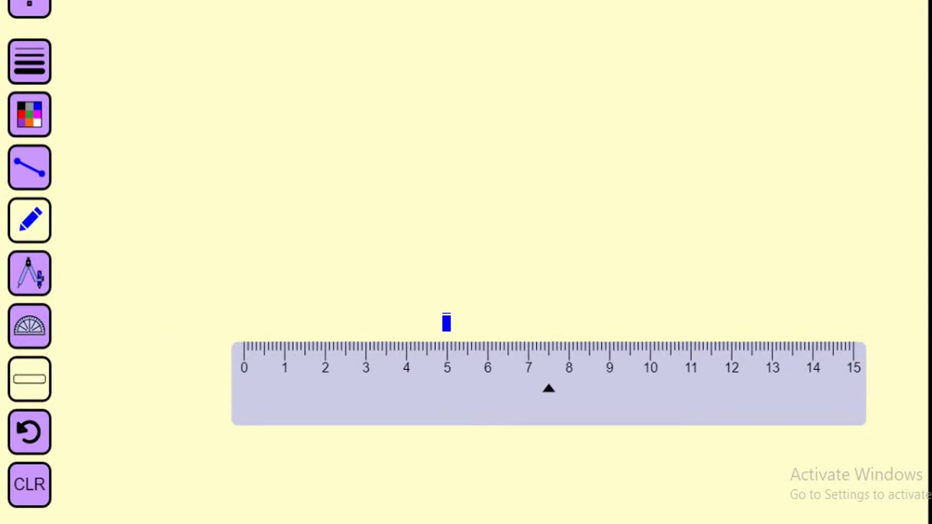
left_click_drag(343, 323, 238, 314)
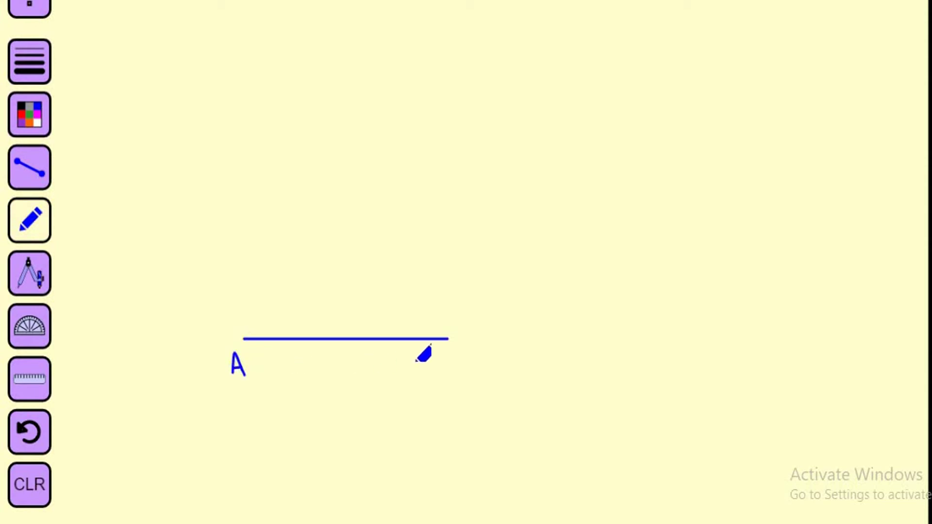
mouse_move(449, 349)
left_mouse_down()
mouse_move(451, 367)
mouse_move(466, 358)
mouse_move(458, 364)
left_mouse_up()
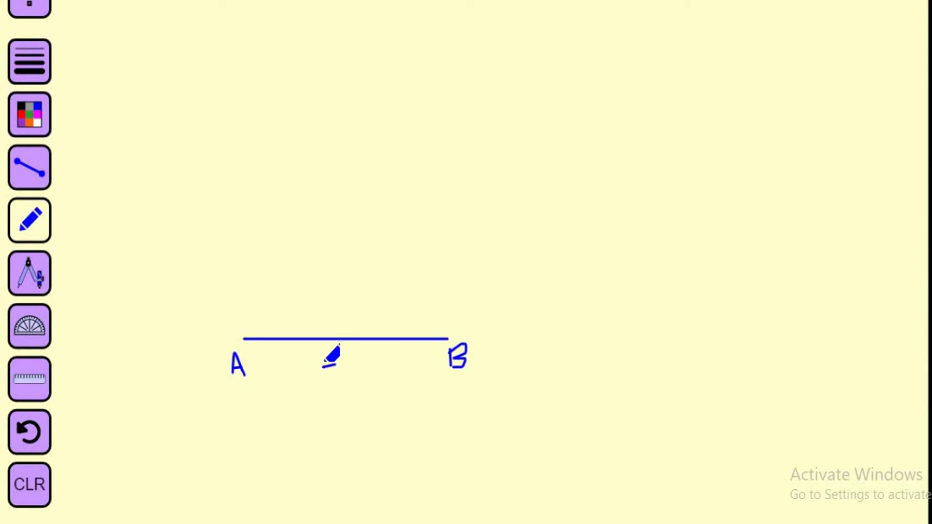
left_click_drag(336, 365, 332, 392)
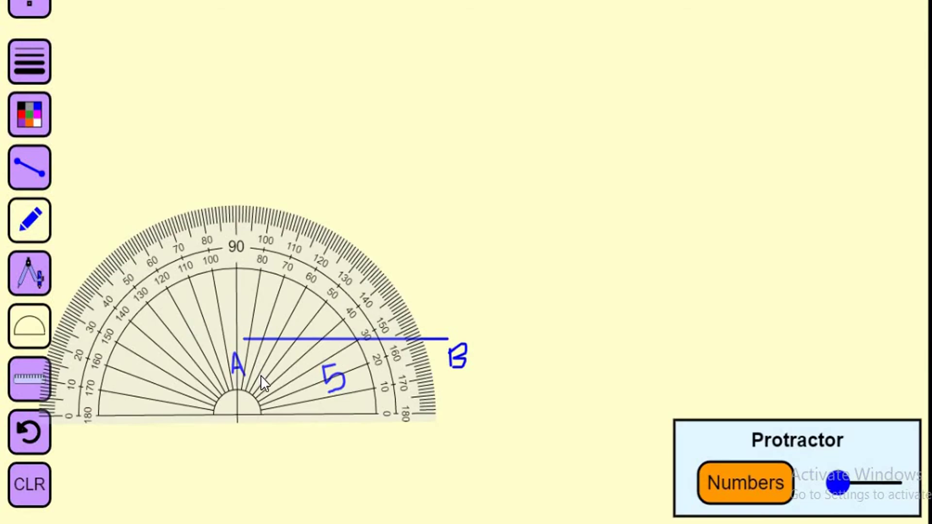
Align the protractor with segment AB centred on A and mark the 60° direction with a red dot.
left_click_drag(273, 314, 268, 291)
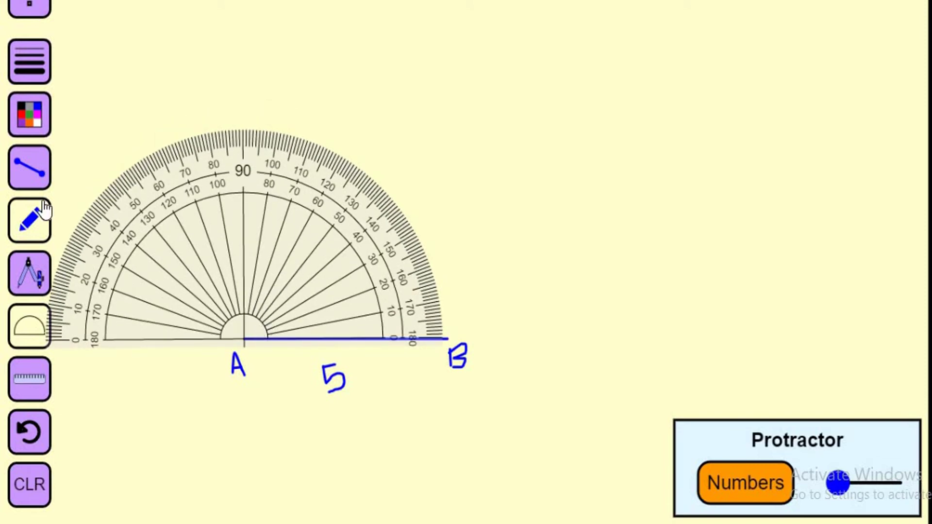
left_click(26, 117)
left_click(119, 159)
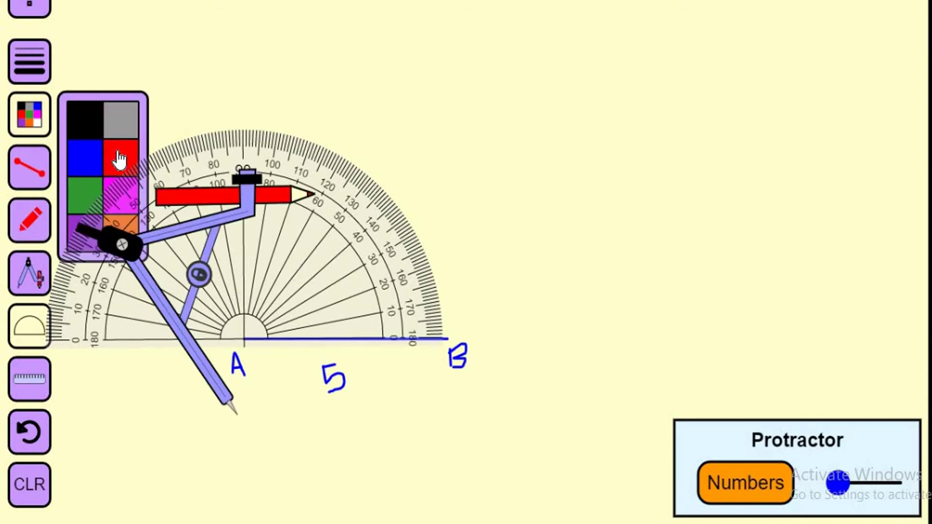
left_click(26, 266)
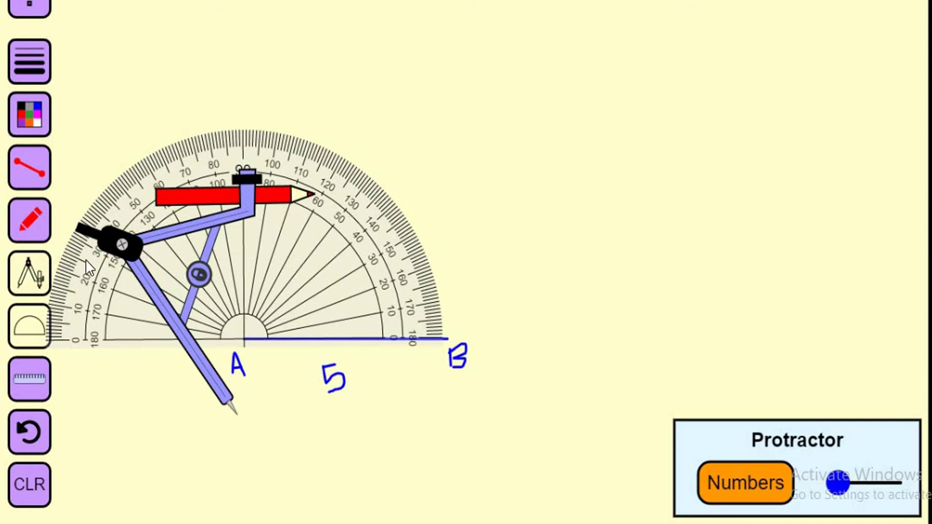
left_click(30, 278)
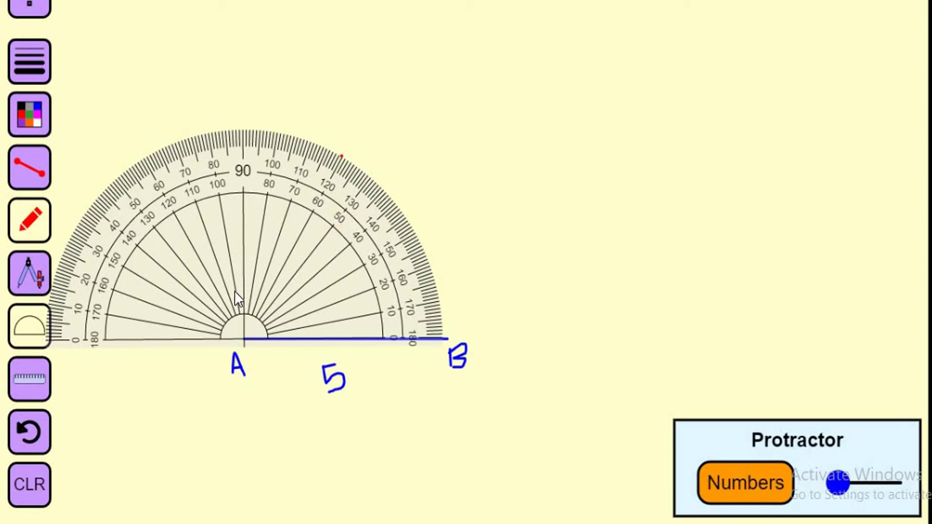
Hide the protractor and draw a long red straight line from A through the 60° mark.
left_click(34, 381)
left_click(29, 335)
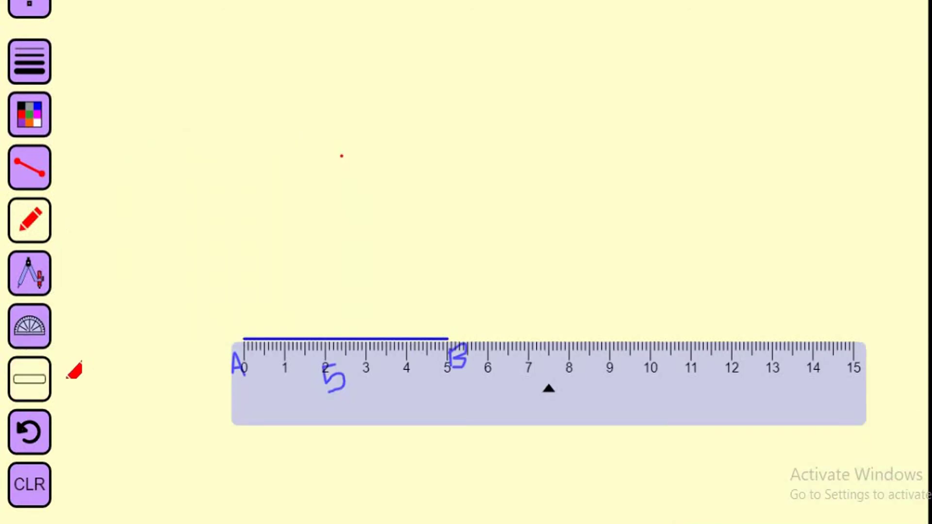
left_click(37, 389)
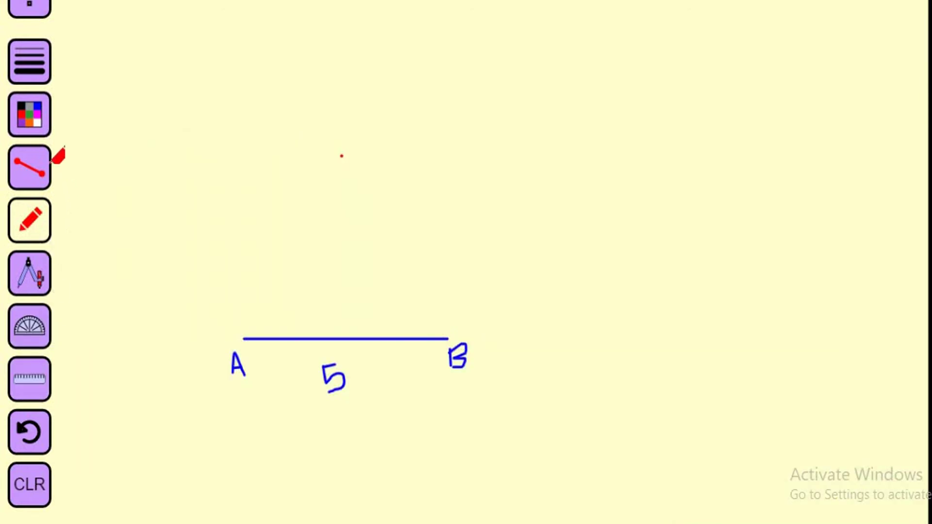
left_click(36, 171)
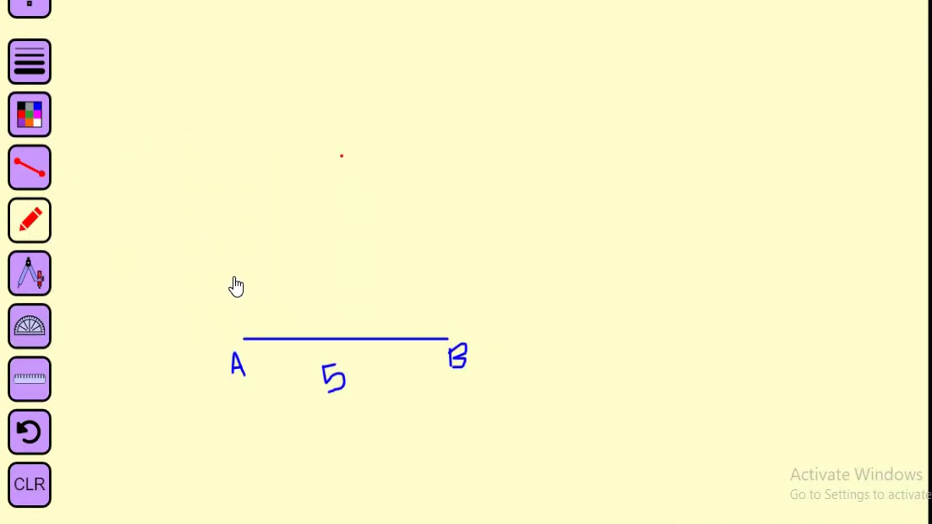
left_click(245, 338)
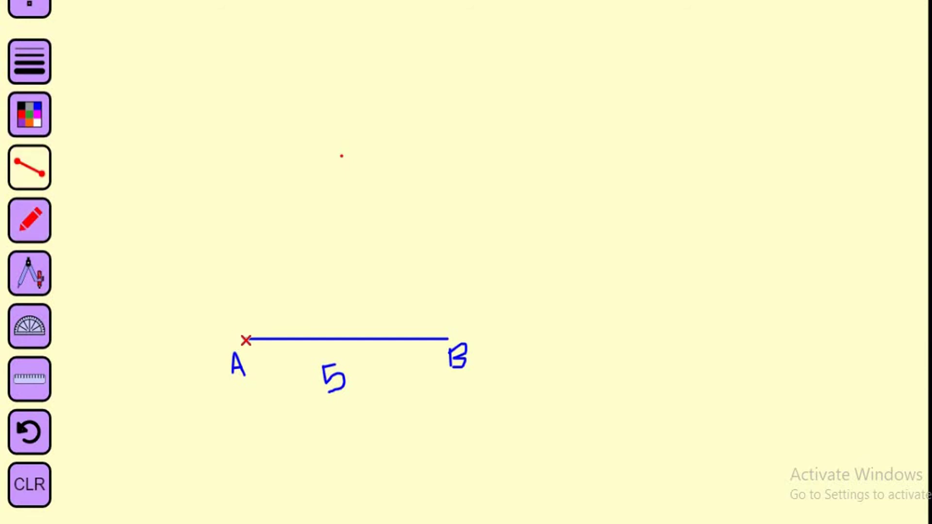
left_click_drag(262, 309, 410, 29)
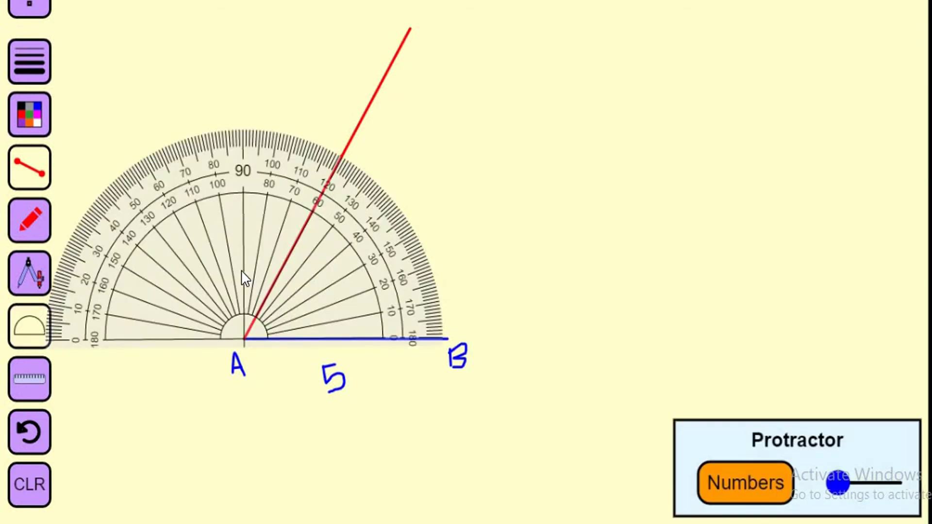
Move the protractor's centre to B and mark the 75° direction from BA with a red dot.
left_click_drag(377, 269, 451, 273)
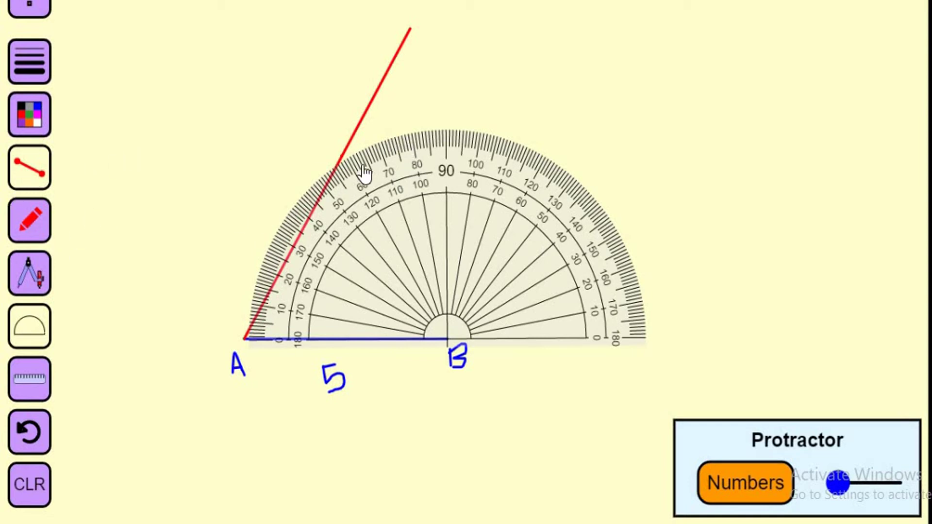
key("p")
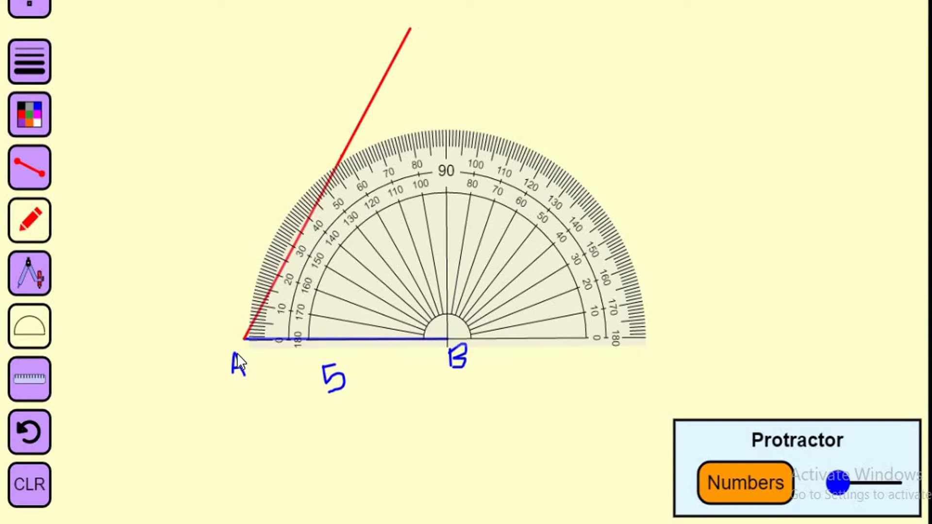
left_click_drag(345, 195, 354, 189)
Hide the protractor and draw a red straight line from B through the 75° mark, crossing the line from A.
left_click(39, 341)
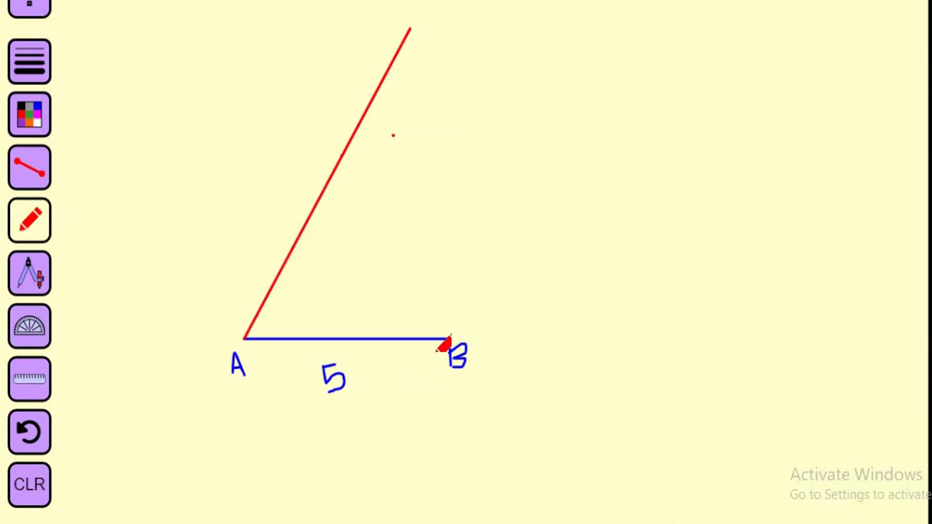
left_click(27, 183)
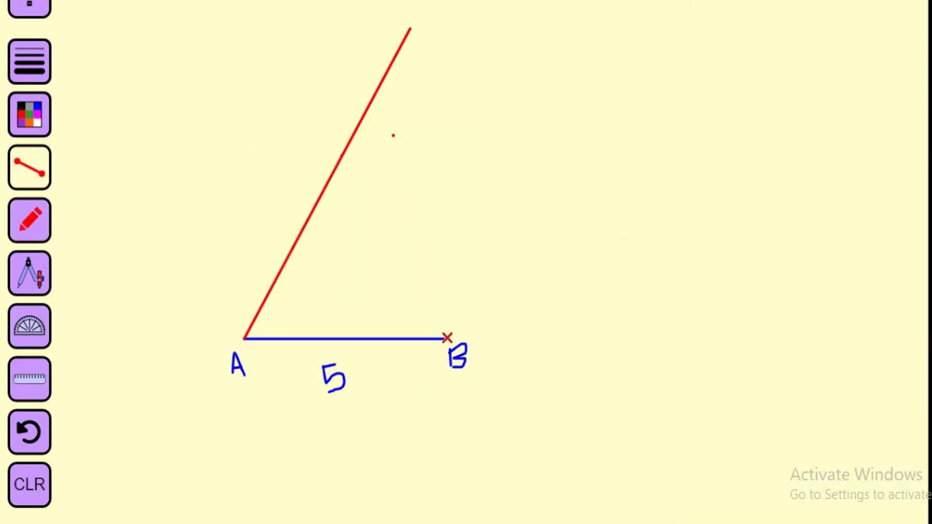
mouse_move(447, 337)
left_mouse_down()
mouse_move(453, 160)
mouse_move(366, 33)
left_mouse_up()
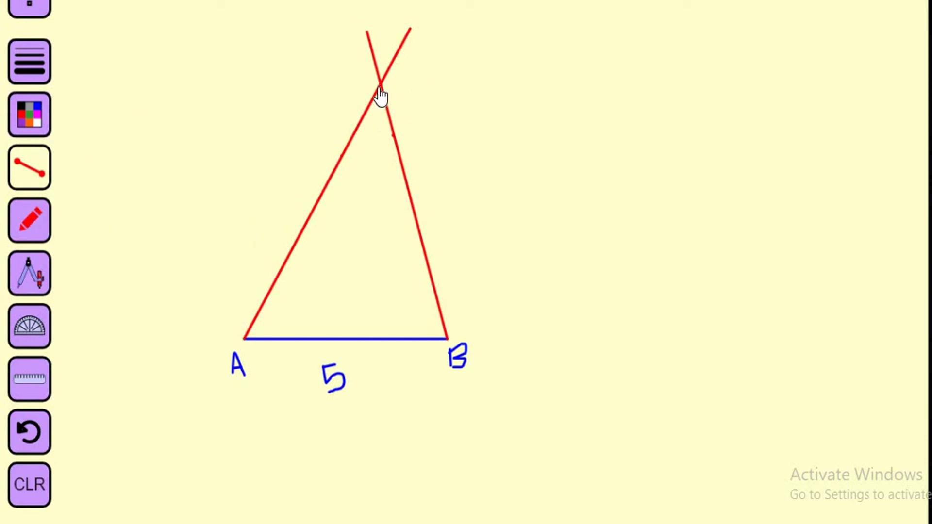
In green pencil, label the lines' intersection C and annotate the angles as 60° at A and 75° at B.
left_click(22, 203)
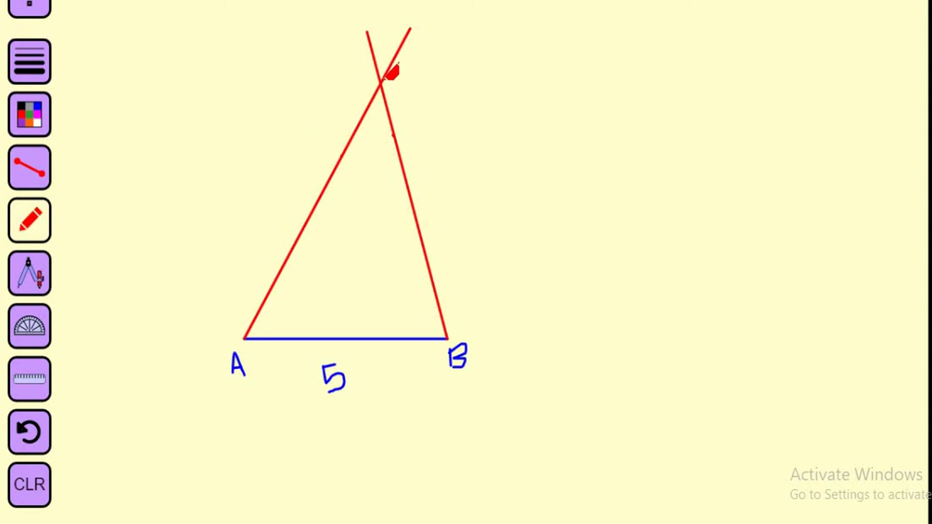
left_click(49, 112)
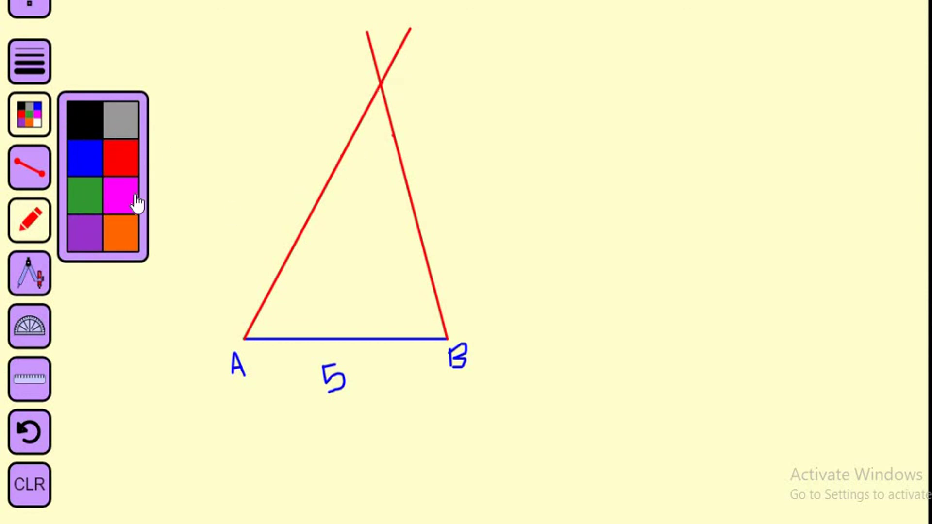
left_click(85, 194)
left_click(29, 272)
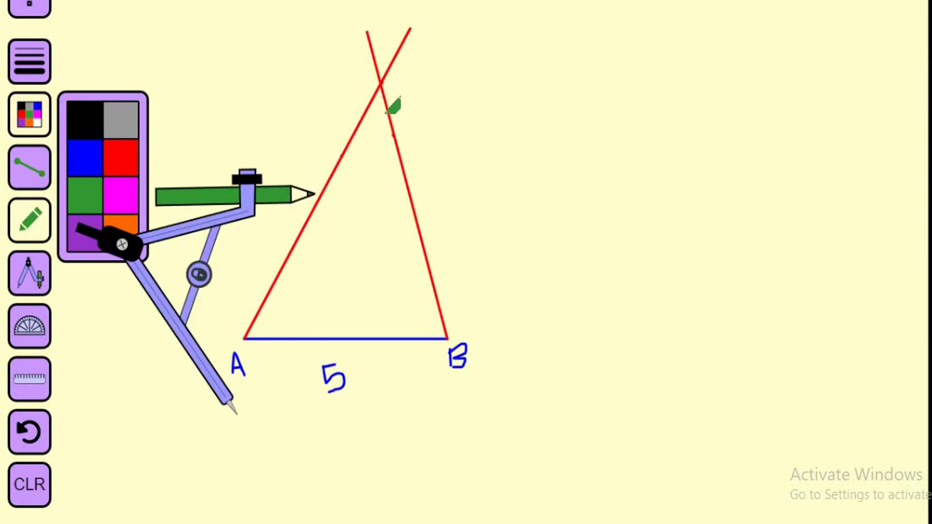
left_click(35, 268)
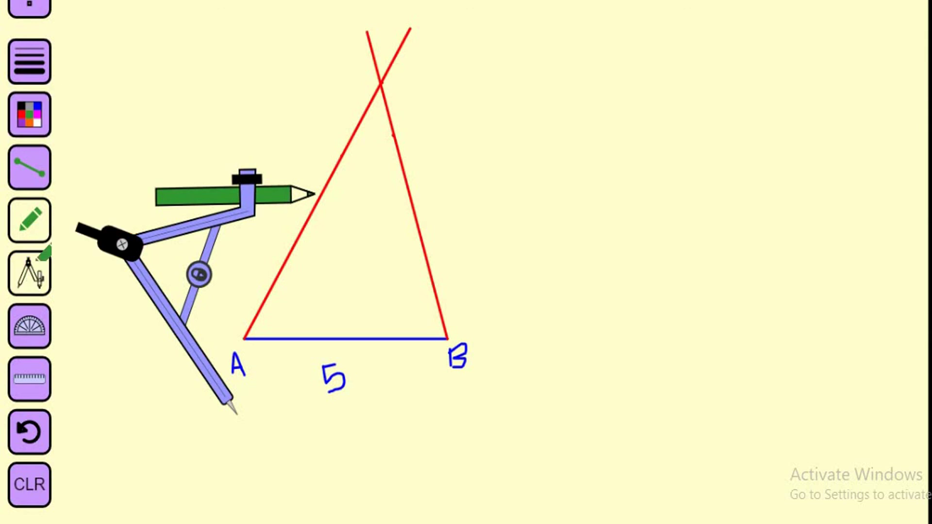
left_click(42, 257)
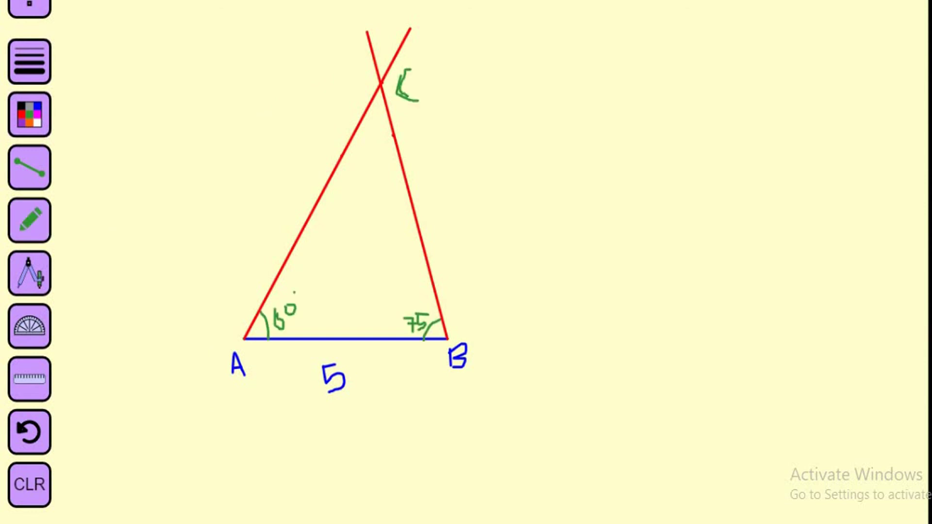
left_click_drag(399, 80, 406, 71)
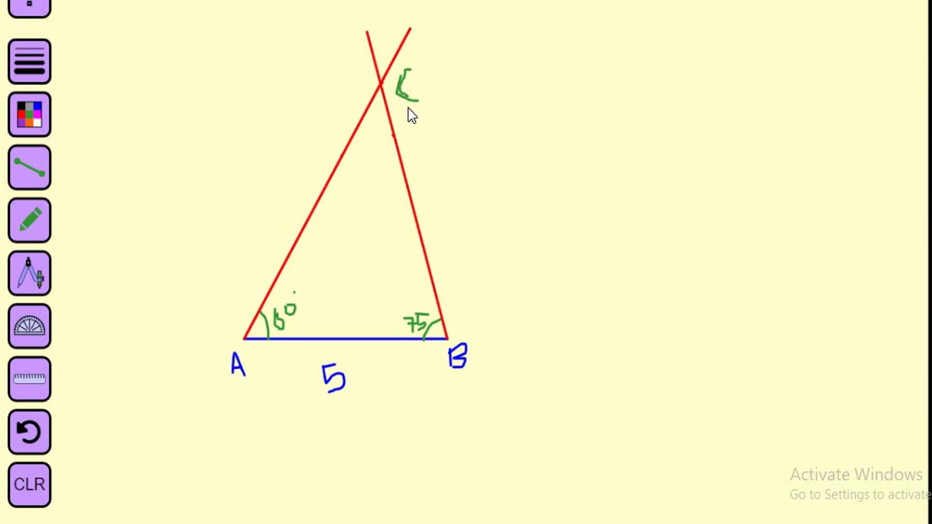